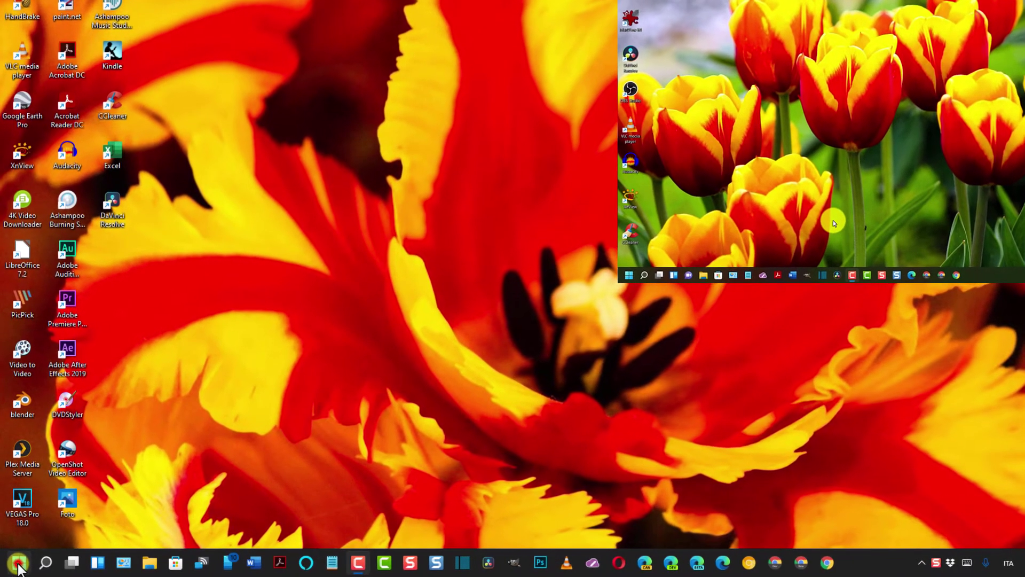
# Examine the details of the installed optional feature Schermo wireless in the Windows app settings.
pyautogui.click(18, 565)
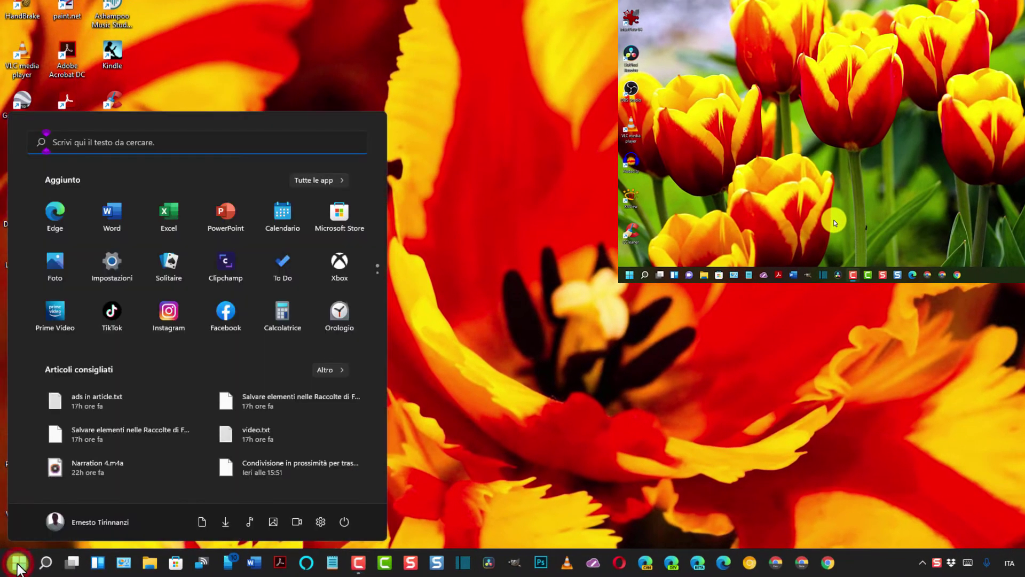
pyautogui.click(319, 521)
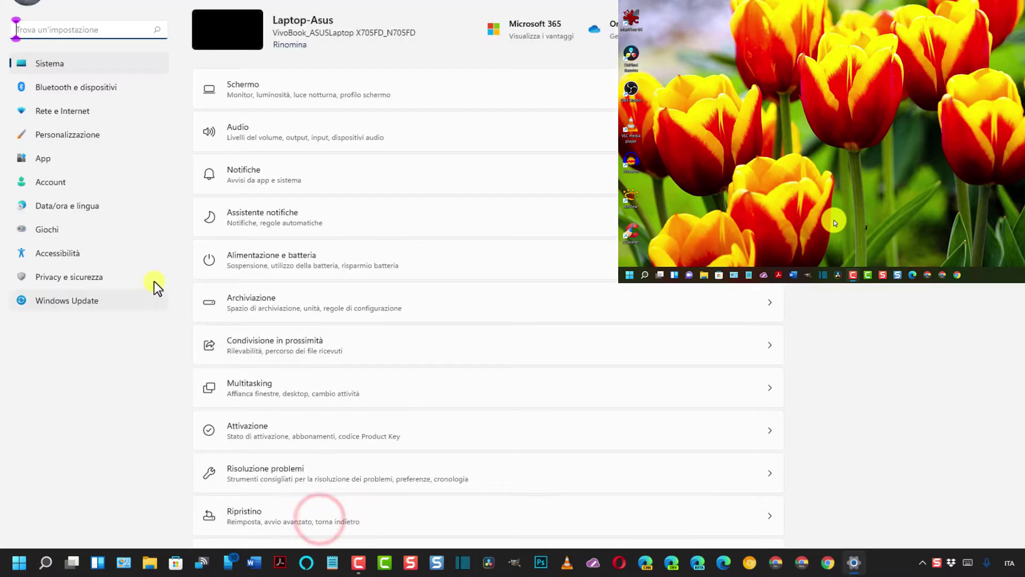
pyautogui.click(52, 167)
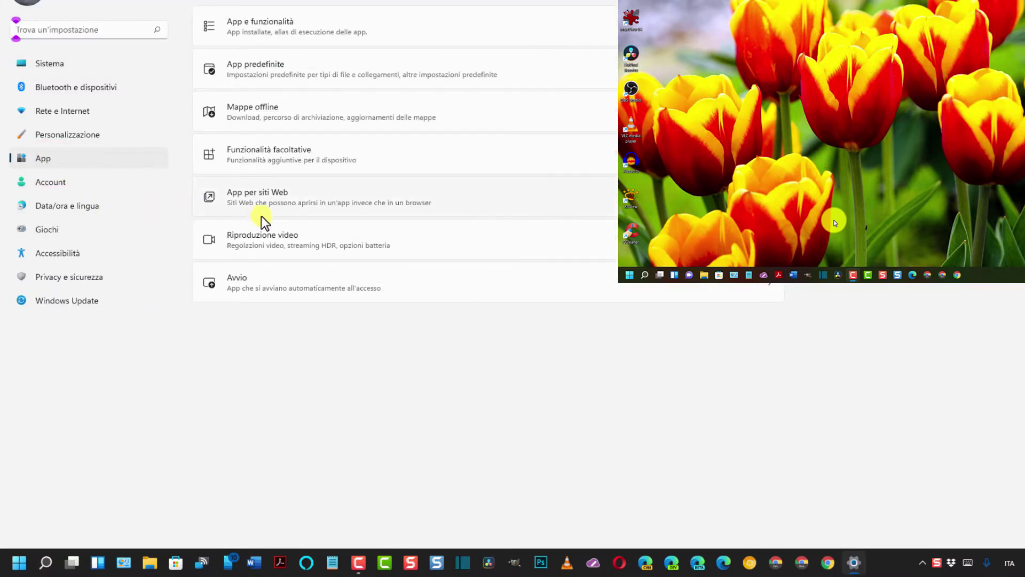
pyautogui.click(389, 158)
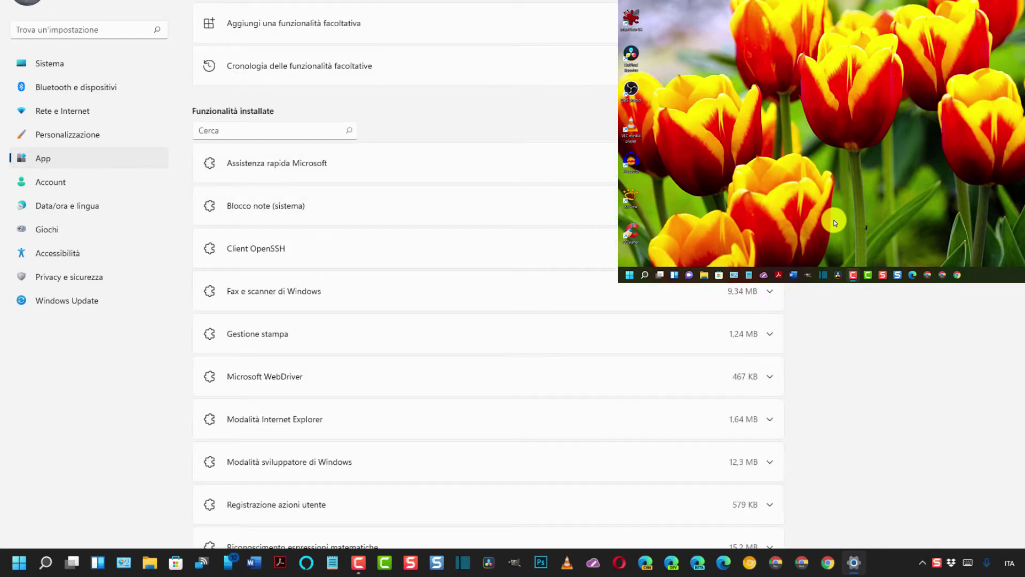
pyautogui.scroll(-3, 825, 304)
pyautogui.scroll(-2, 824, 304)
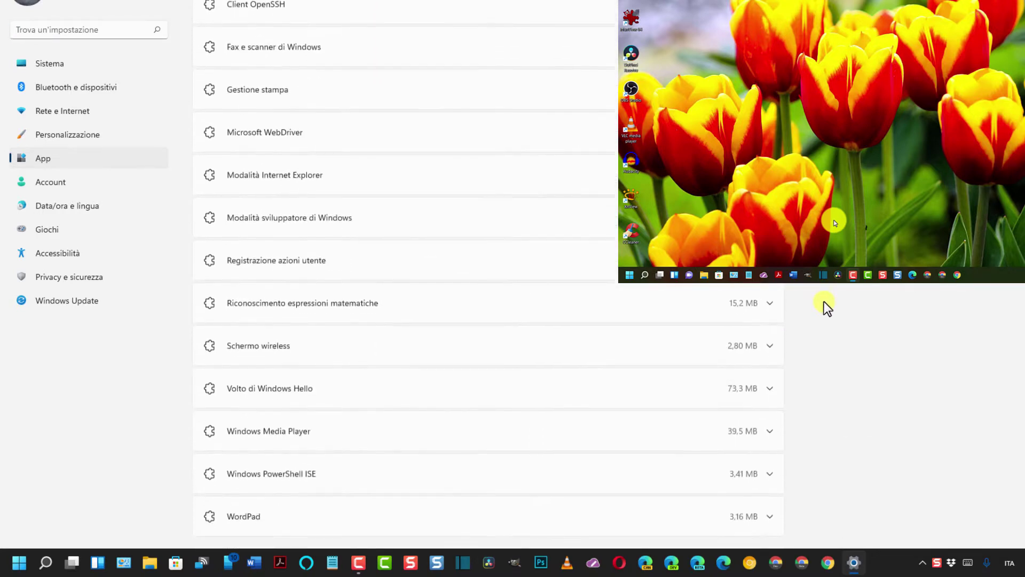
pyautogui.click(770, 342)
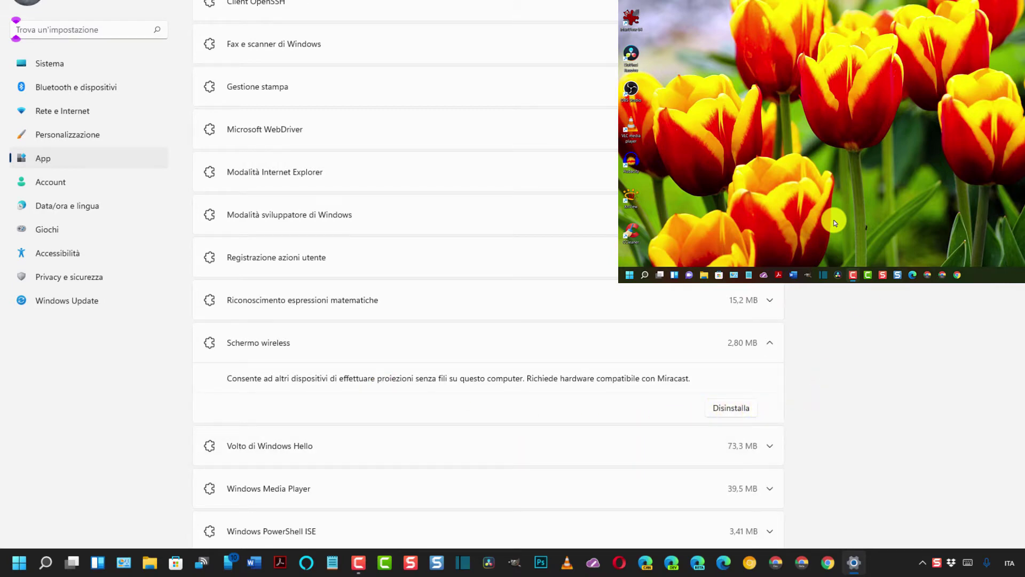
pyautogui.press('super+d')
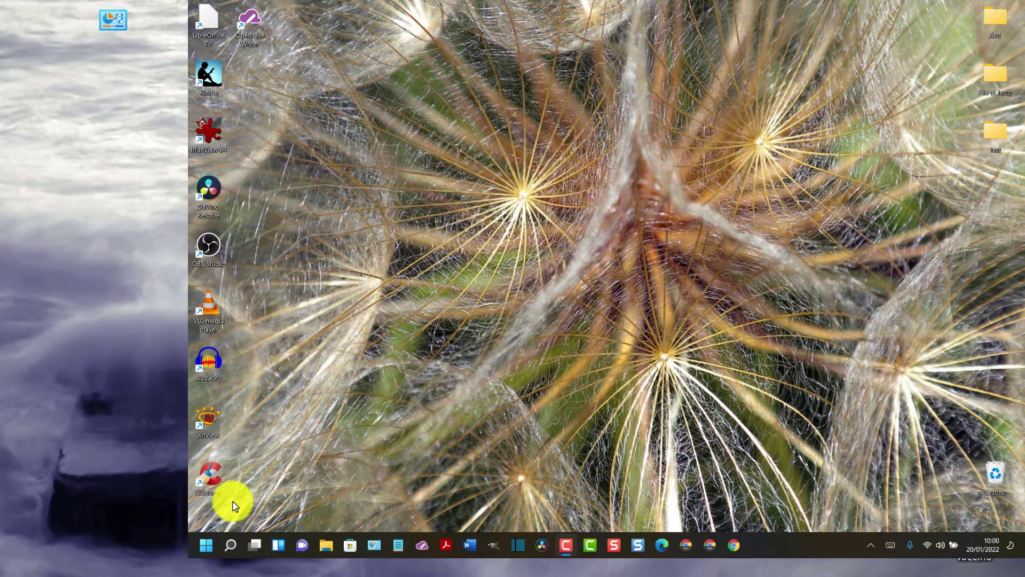
# Find Connetti a schermo wireless and project this PC's screen to Laptop-Asus, allowing mouse, keyboard, touch and pen input from that device.
pyautogui.click(207, 546)
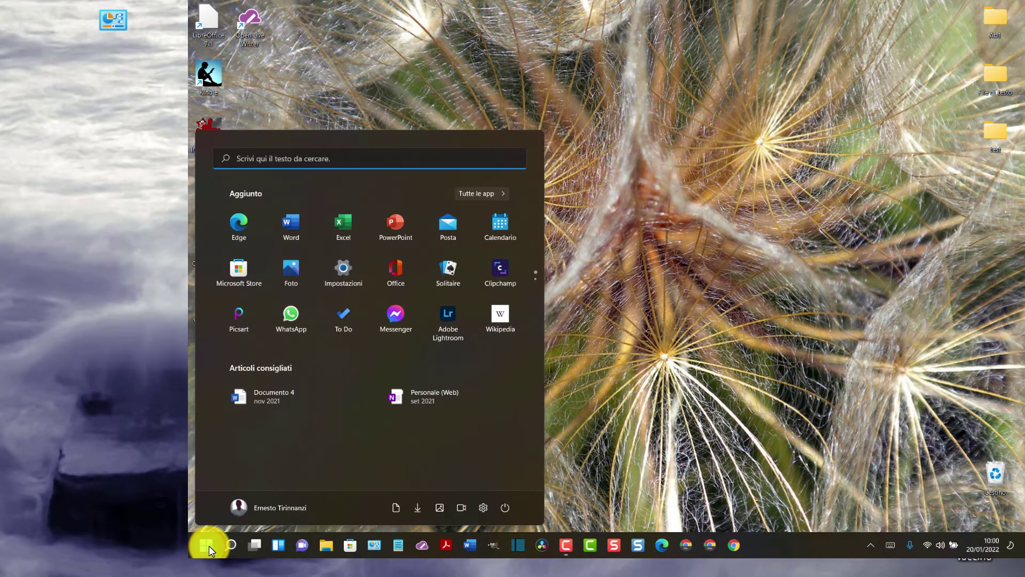
pyautogui.write('connetti')
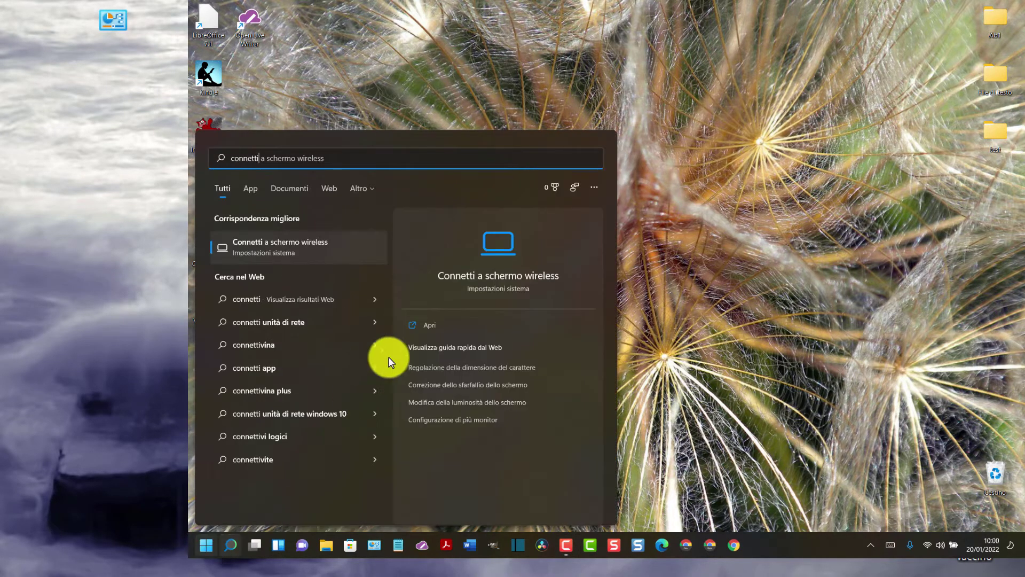
pyautogui.click(282, 248)
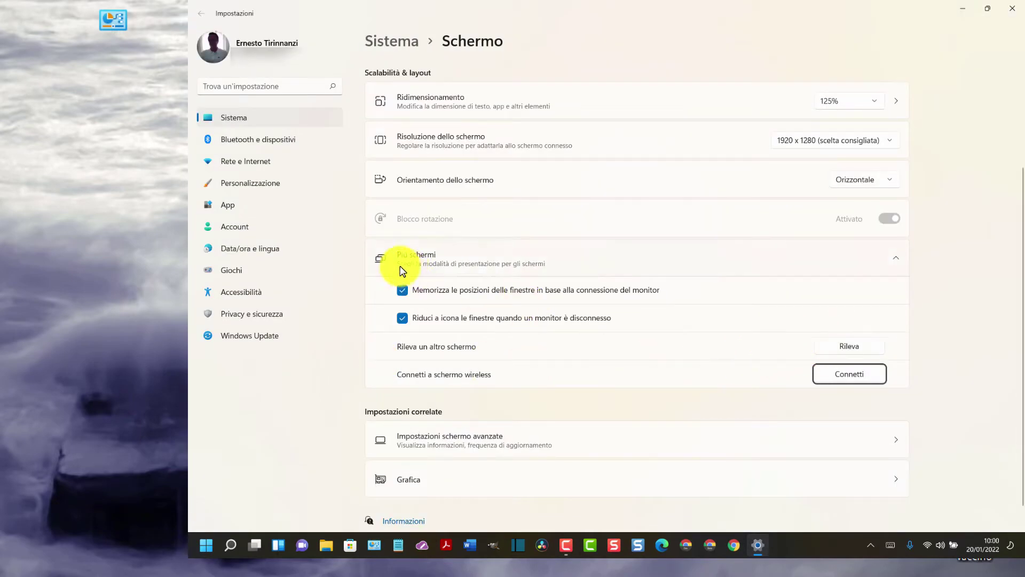
pyautogui.click(856, 383)
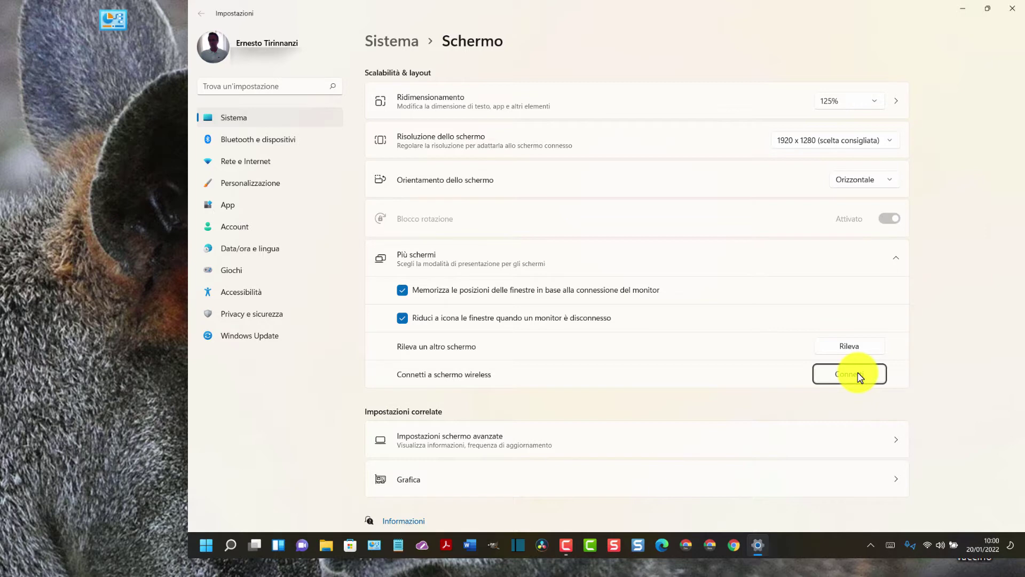
pyautogui.click(860, 376)
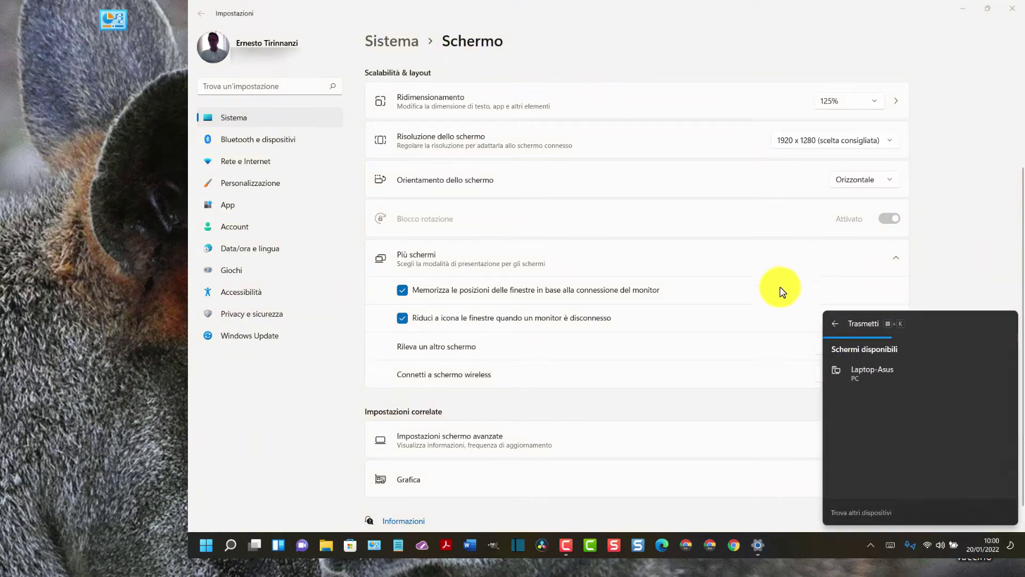
pyautogui.click(881, 374)
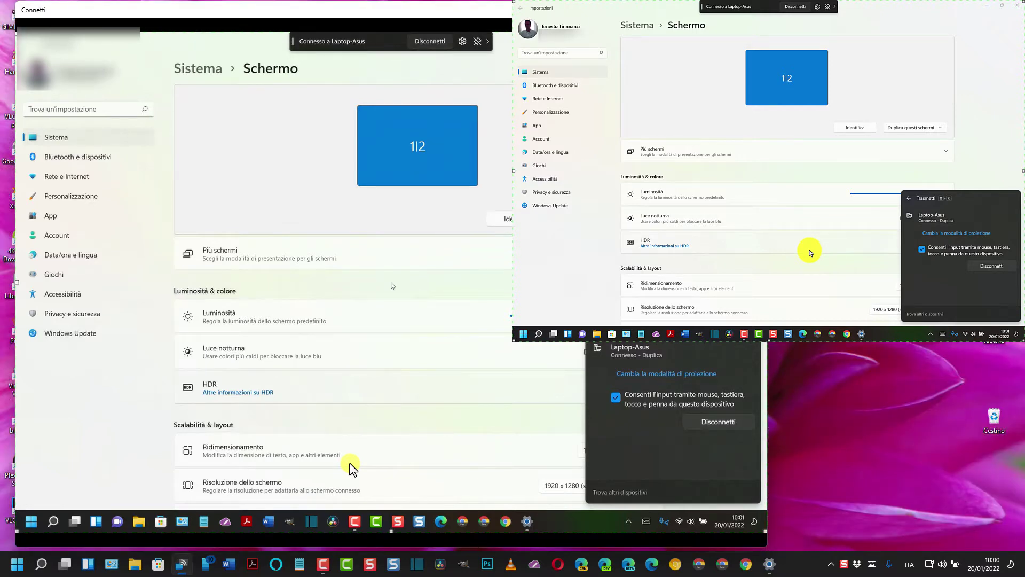
pyautogui.click(924, 250)
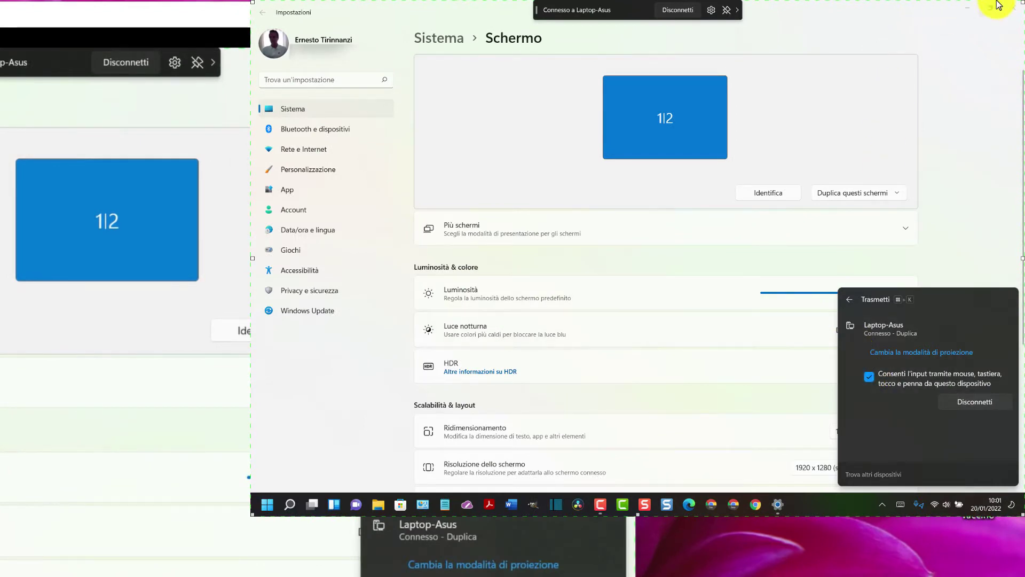
# Close the display settings window and open Google Chrome from the desktop projected on Laptop-Asus.
pyautogui.click(1014, 11)
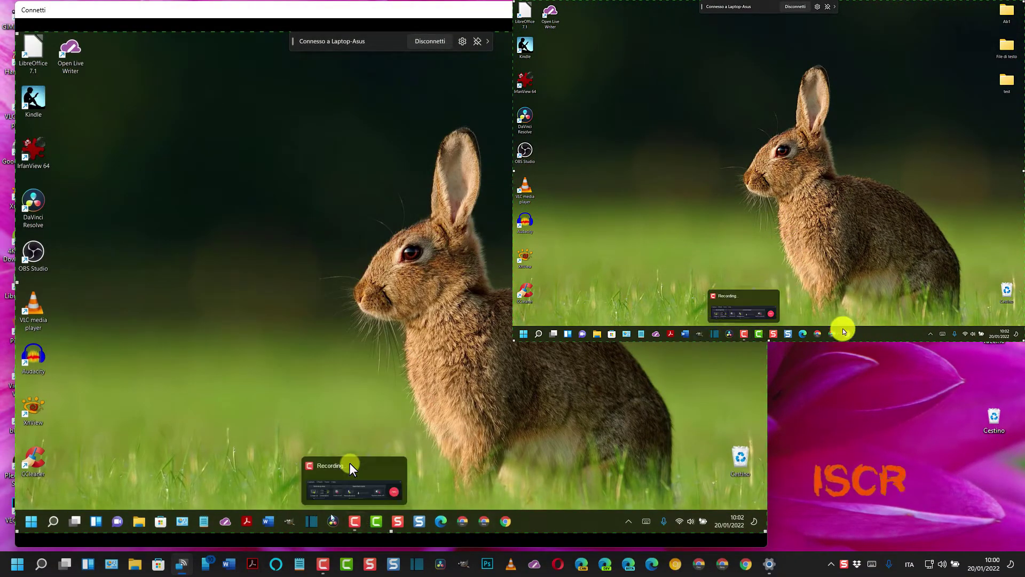
pyautogui.click(506, 522)
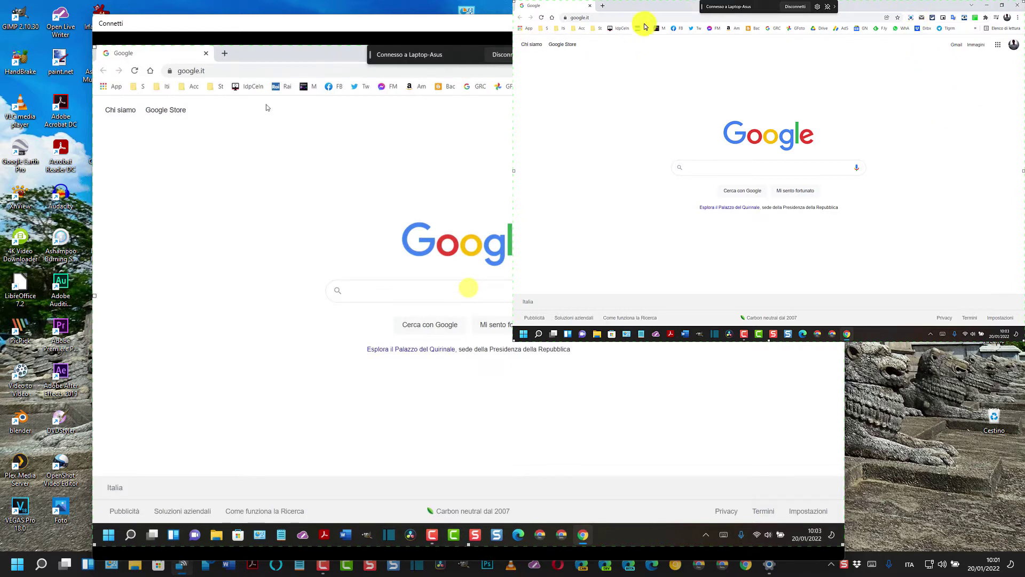
# Disconnect the projection to Laptop-Asus and close the Google Chrome window.
pyautogui.click(796, 7)
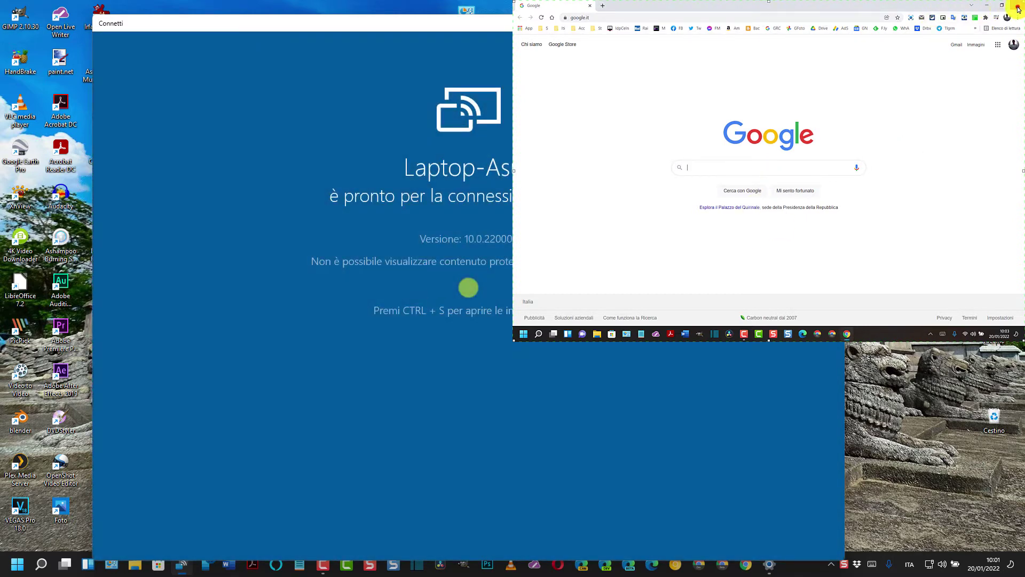
pyautogui.click(1018, 9)
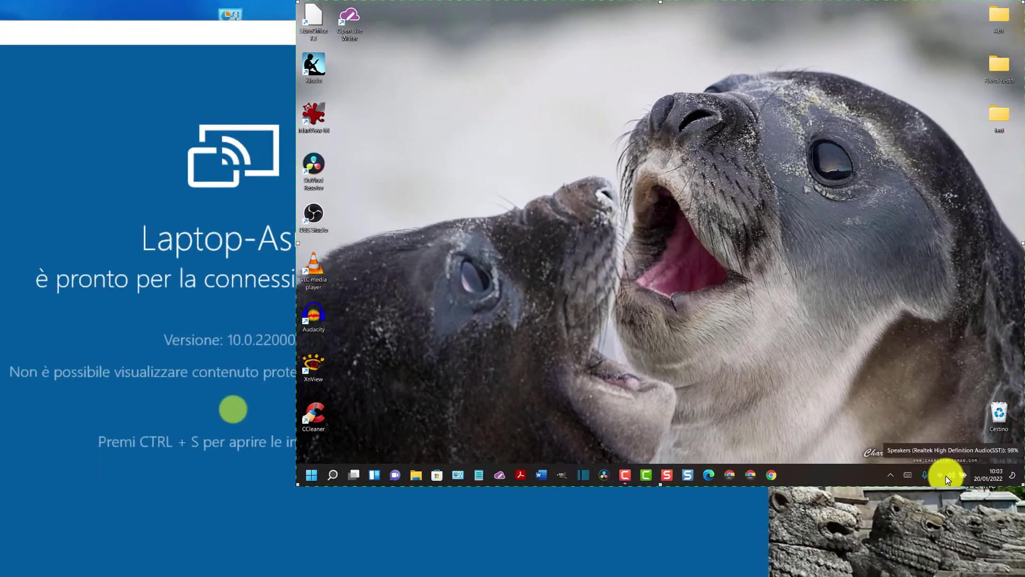
# Look at the projection modes that Proietta offers in the quick settings, then dismiss them.
pyautogui.click(974, 342)
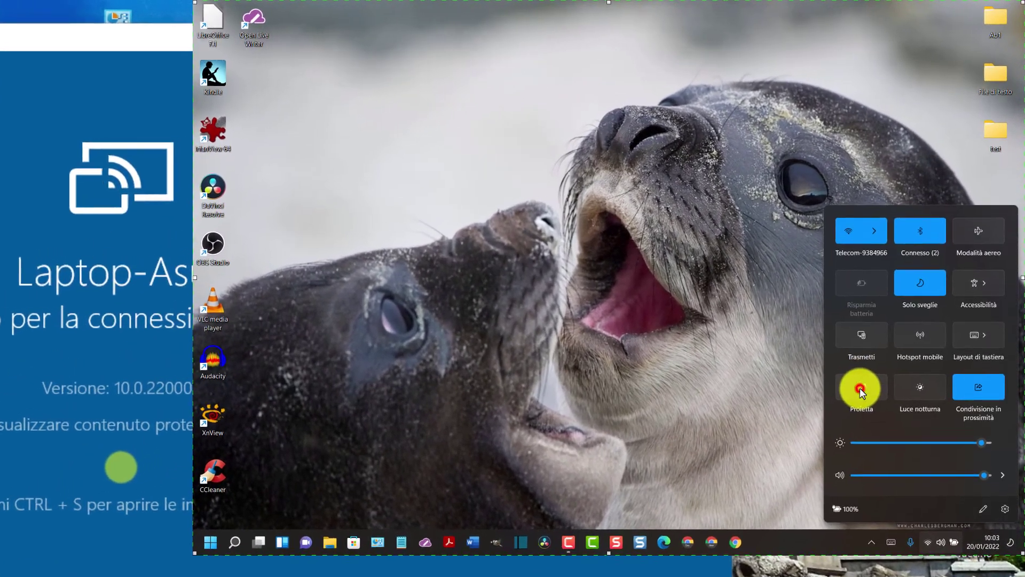
pyautogui.click(860, 388)
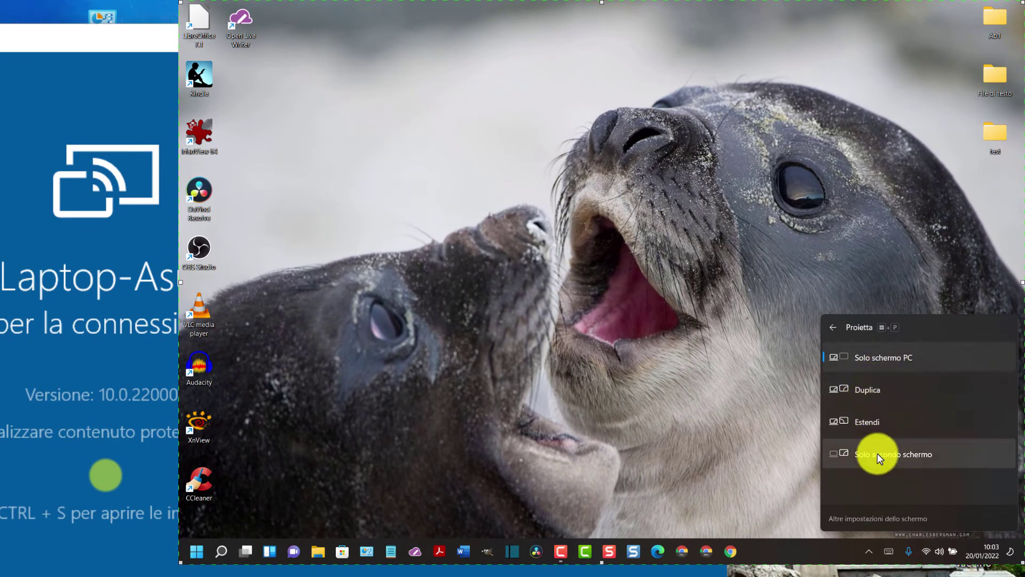
pyautogui.click(683, 224)
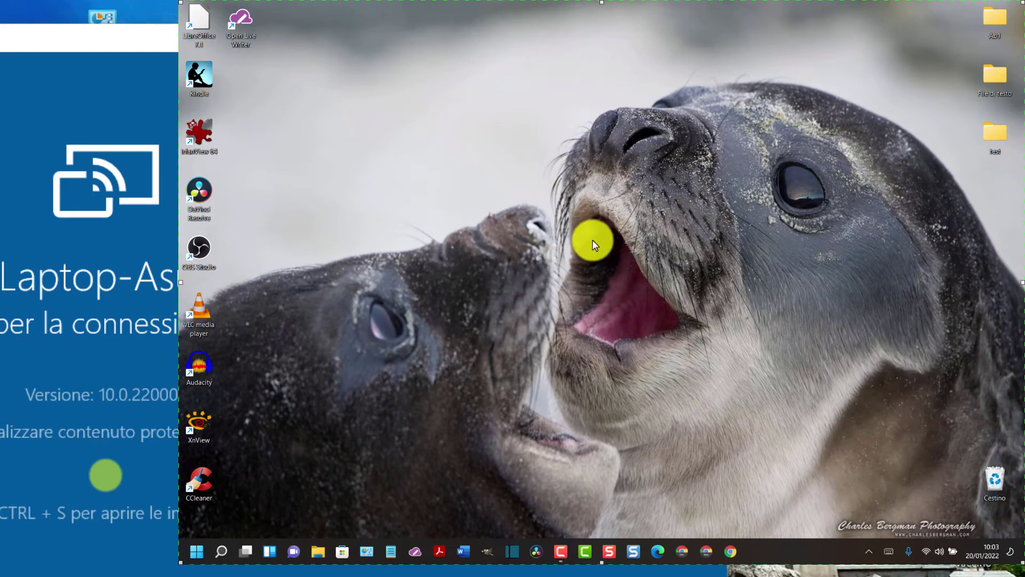
# Search for "connetti a schermo wireless" and project this PC's screen to Laptop-Asus again.
pyautogui.click(193, 553)
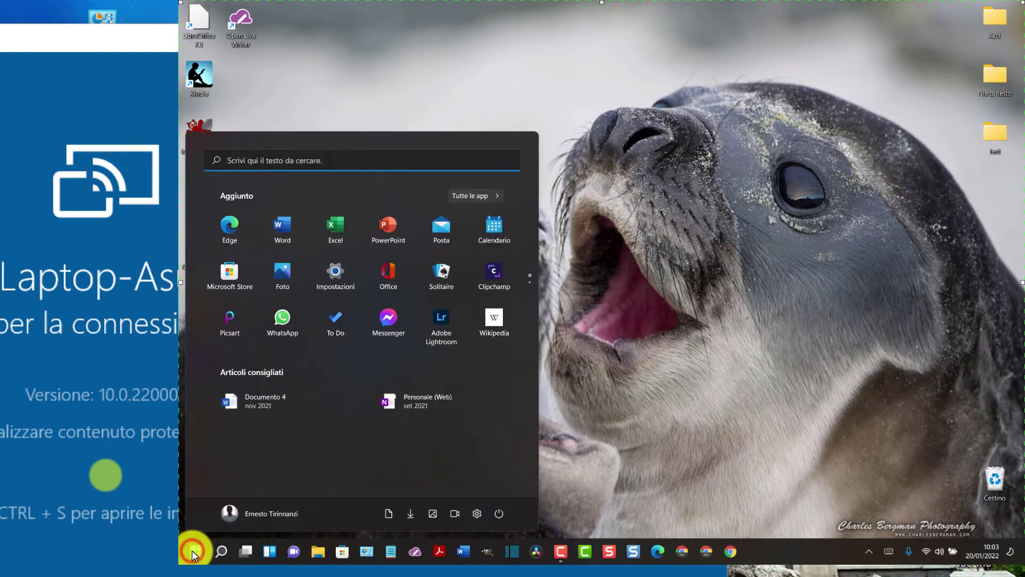
pyautogui.click(224, 159)
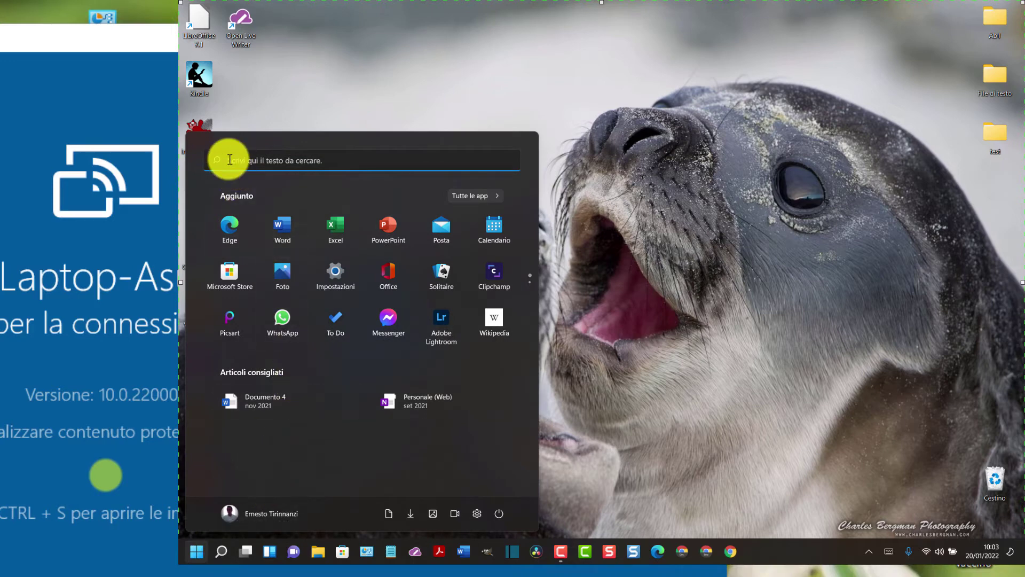
pyautogui.write('connetti a schermo wireless')
pyautogui.click(284, 256)
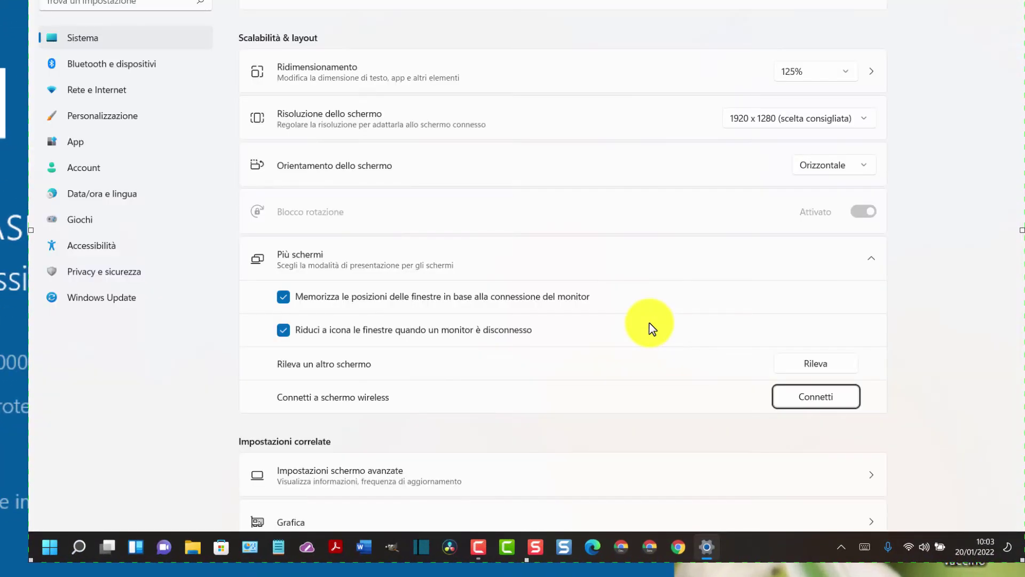
pyautogui.click(813, 395)
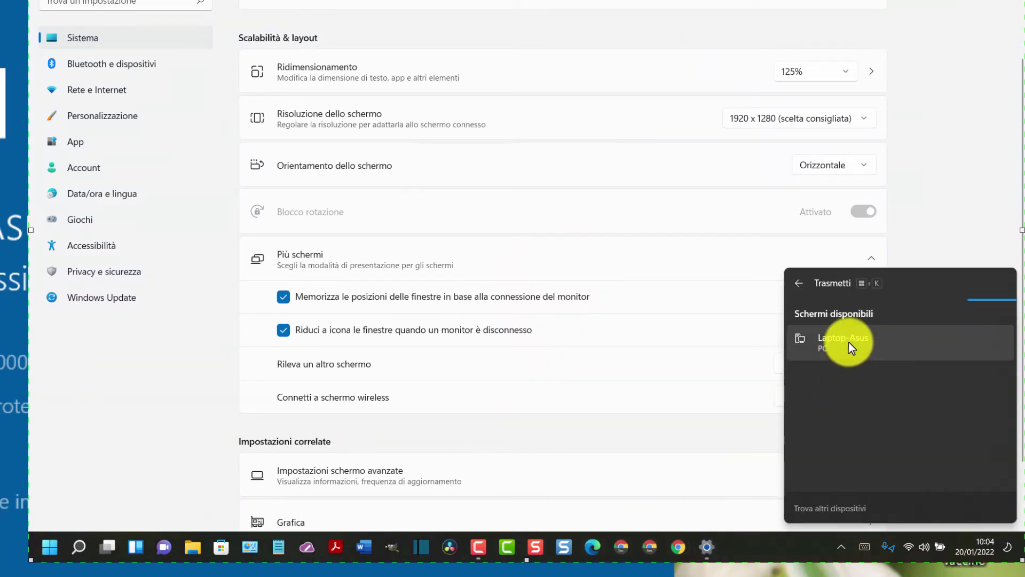
pyautogui.click(848, 344)
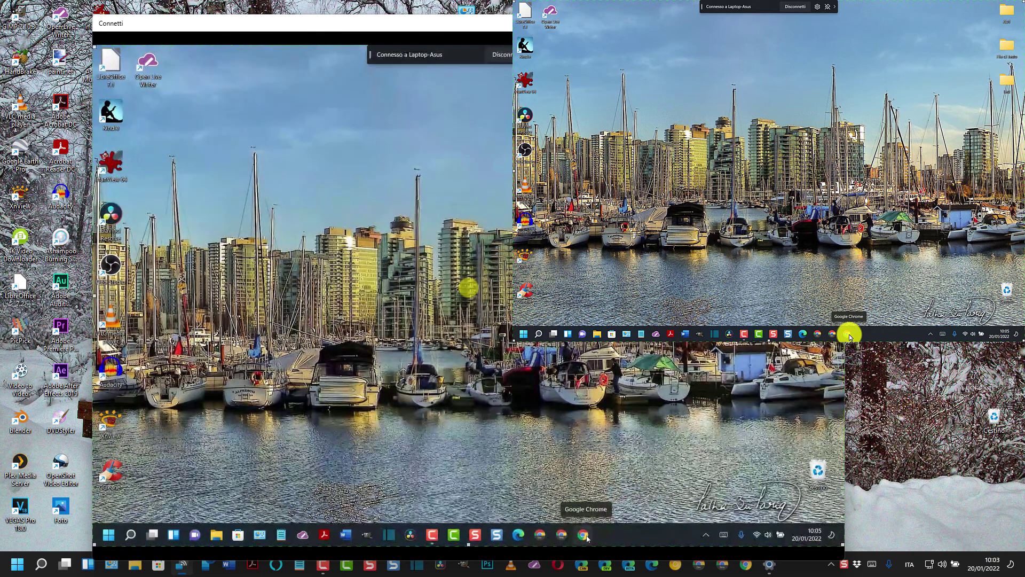
# Open Google Chrome on the projected desktop and enter "rrrrrrr" in the Google search box with the touch keyboard.
pyautogui.click(586, 535)
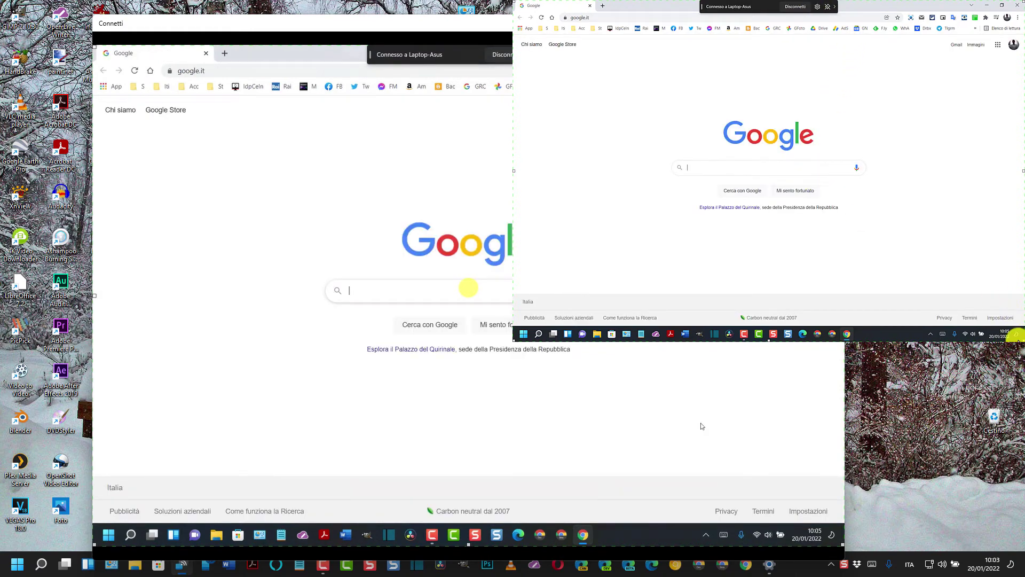
pyautogui.click(942, 334)
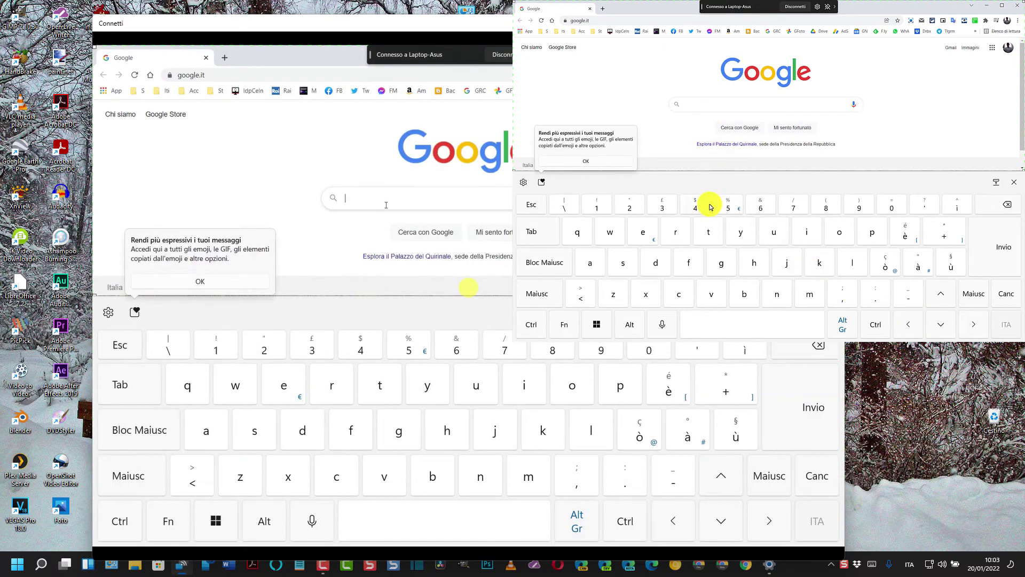
pyautogui.click(675, 234)
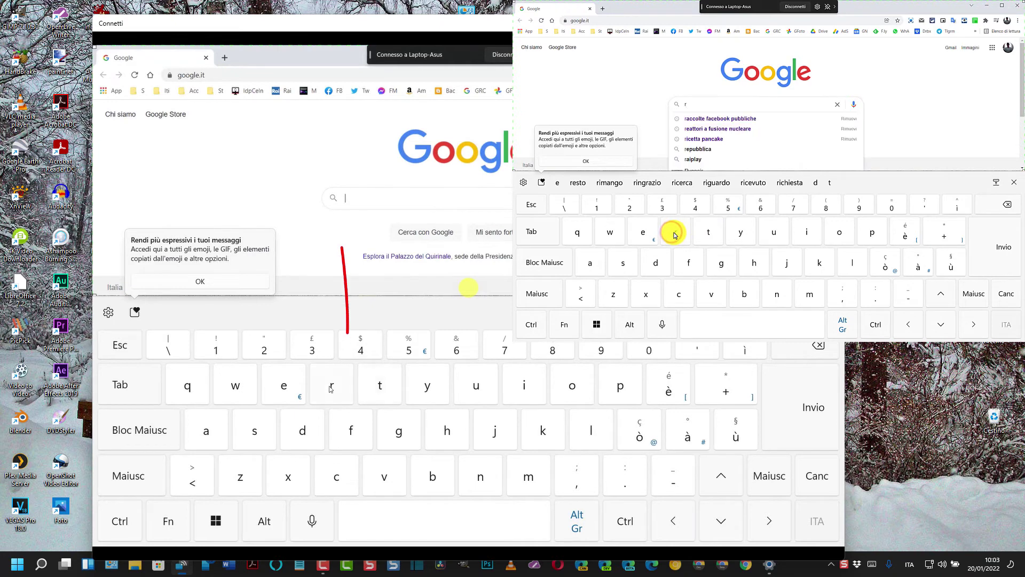
pyautogui.click(675, 234)
pyautogui.click(675, 234)
pyautogui.click(675, 234)
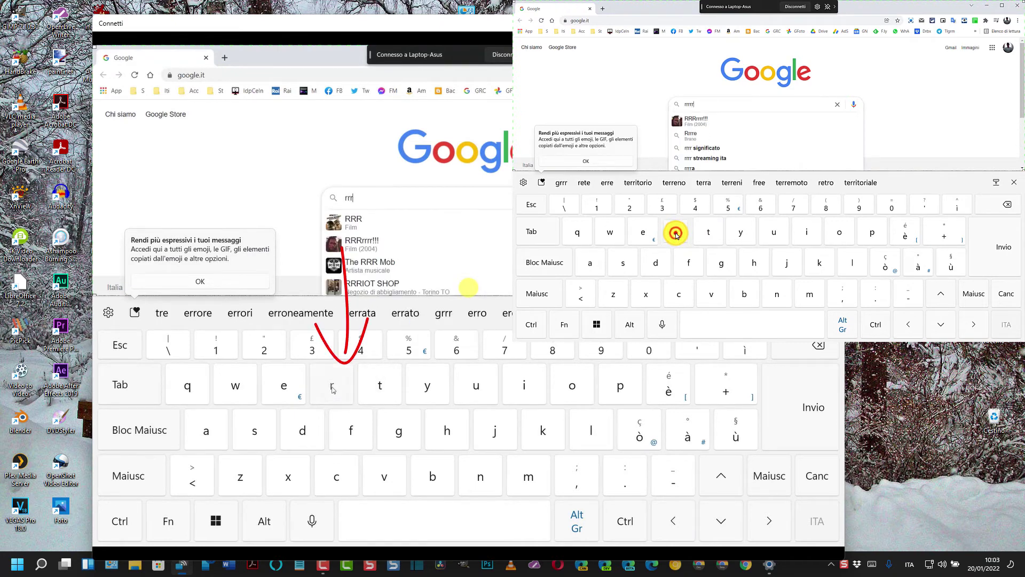
pyautogui.click(676, 234)
pyautogui.click(676, 234)
pyautogui.click(675, 234)
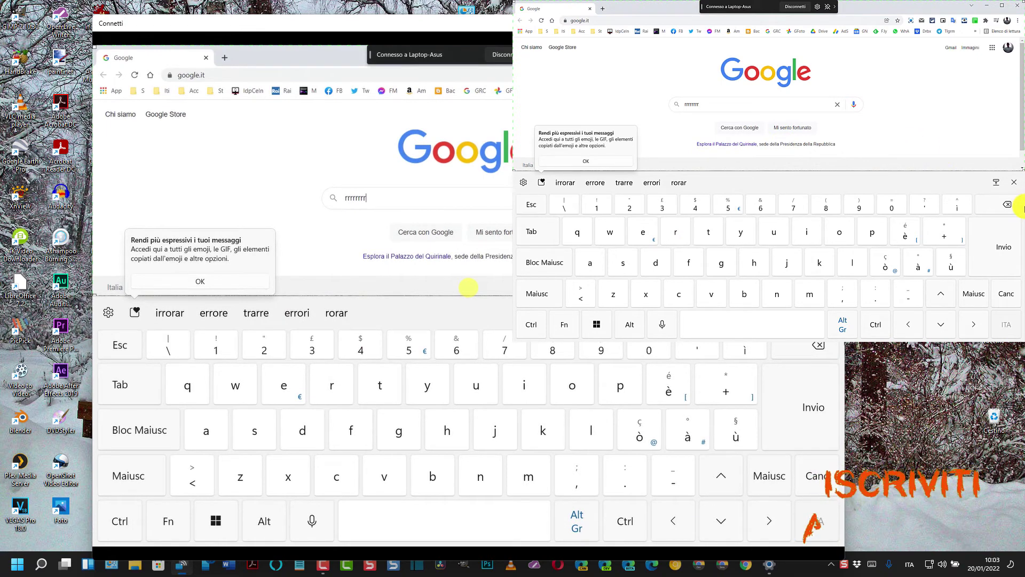
# Close the touch keyboard and clear the Google search box, dismissing its suggestions.
pyautogui.click(1013, 182)
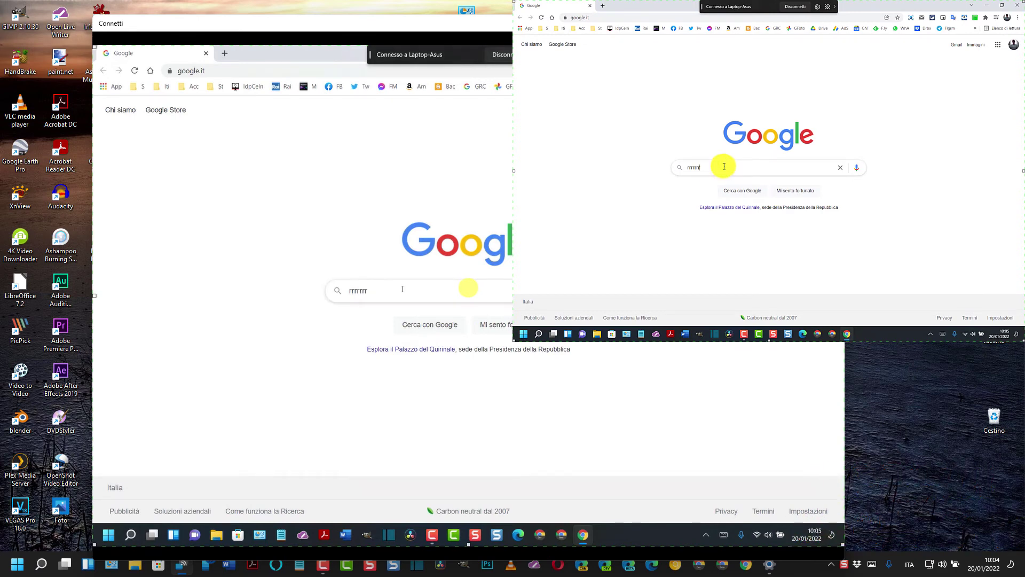
pyautogui.press('BackSpace')
pyautogui.press('BackSpace')
pyautogui.press('BackSpace')
pyautogui.press('BackSpace')
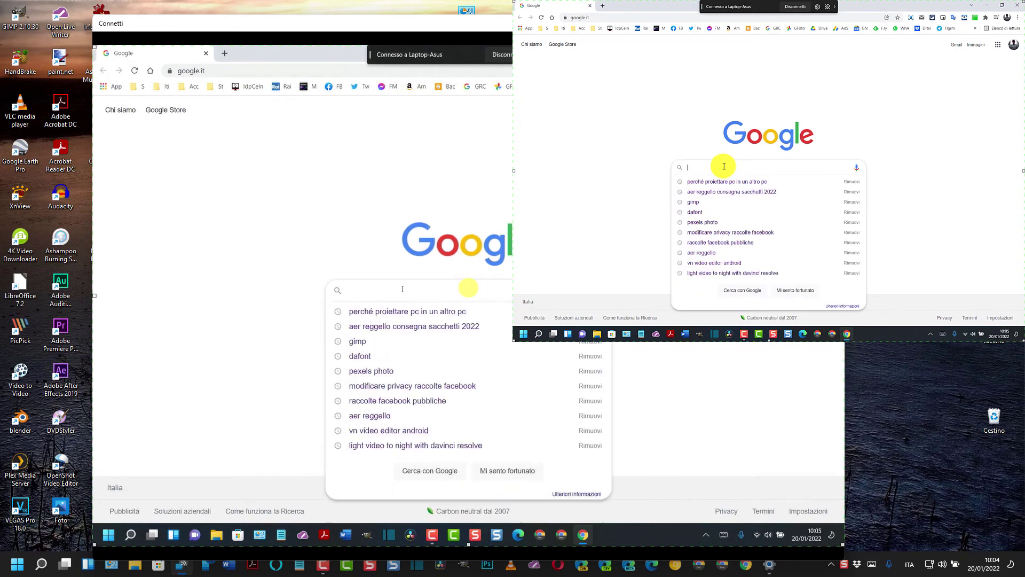
pyautogui.click(596, 180)
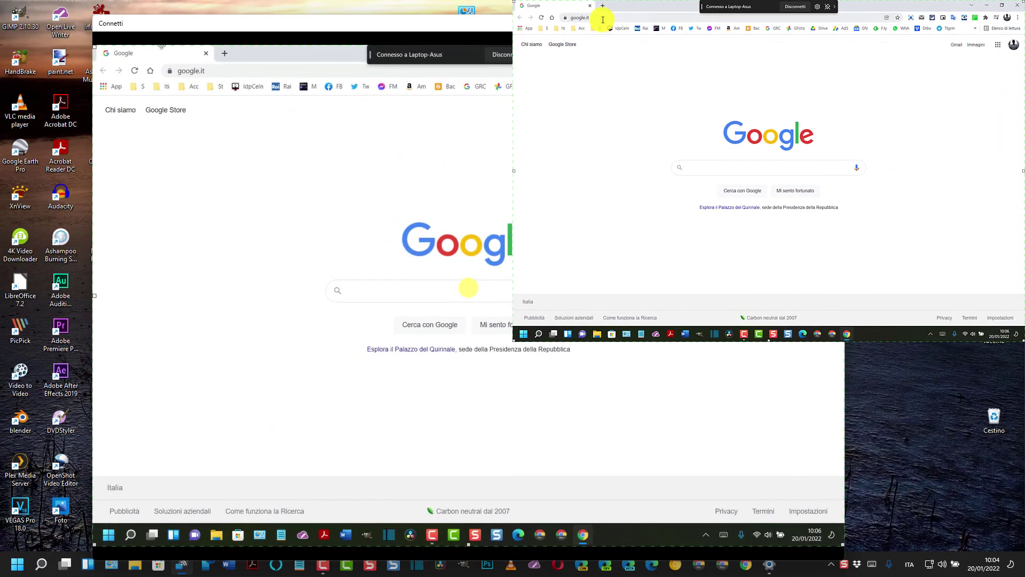
# Disconnect the wireless projection to Laptop-Asus.
pyautogui.click(793, 10)
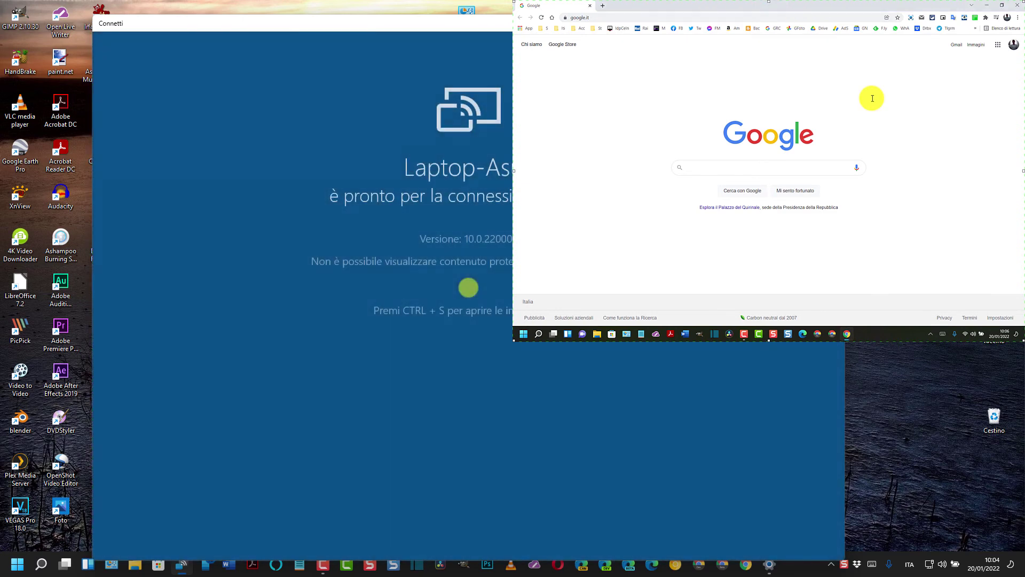